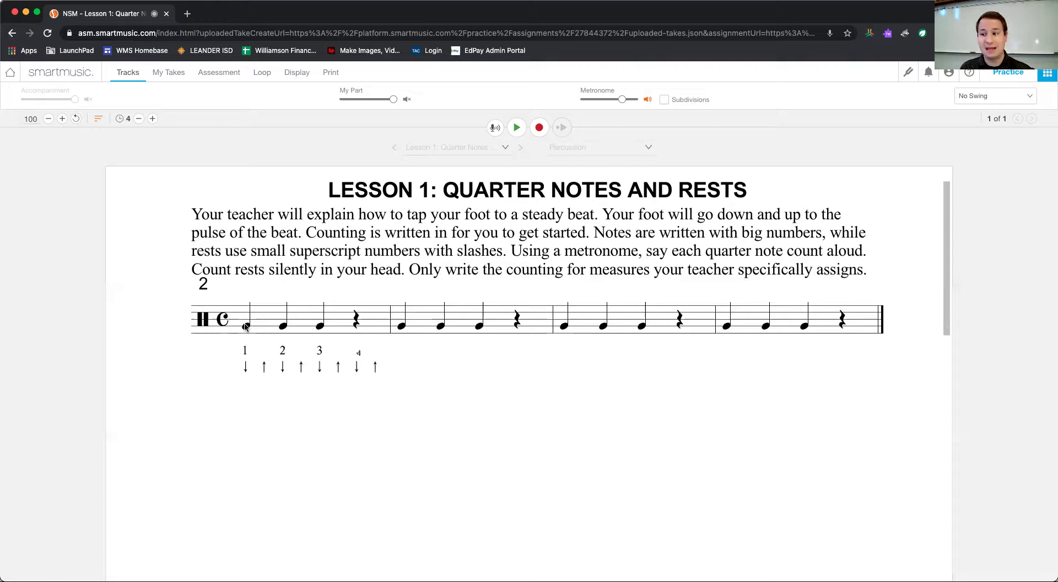
Show the My Takes view for Lesson 1: Quarter Notes and Rests, which has no takes yet.
left_click(174, 74)
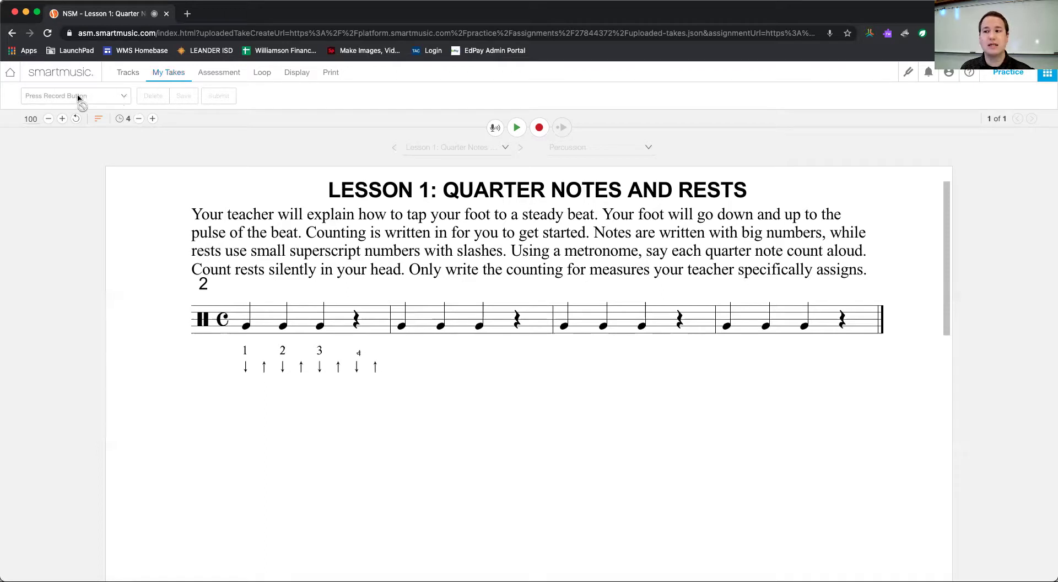
Record a percussive take of Lesson 1 through the tested microphone, scoring 81% at 100 bpm.
left_click(537, 127)
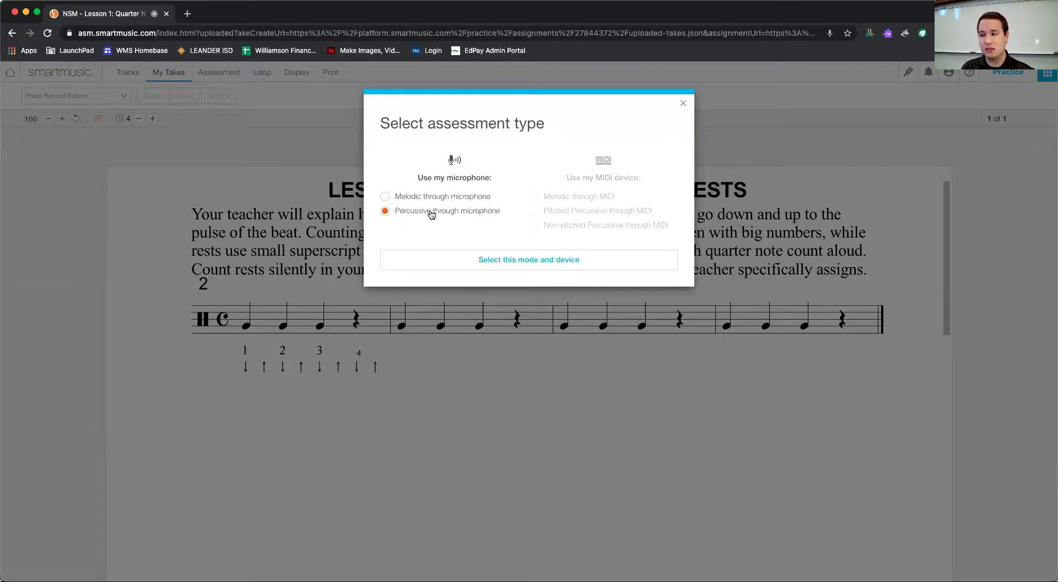
left_click(473, 268)
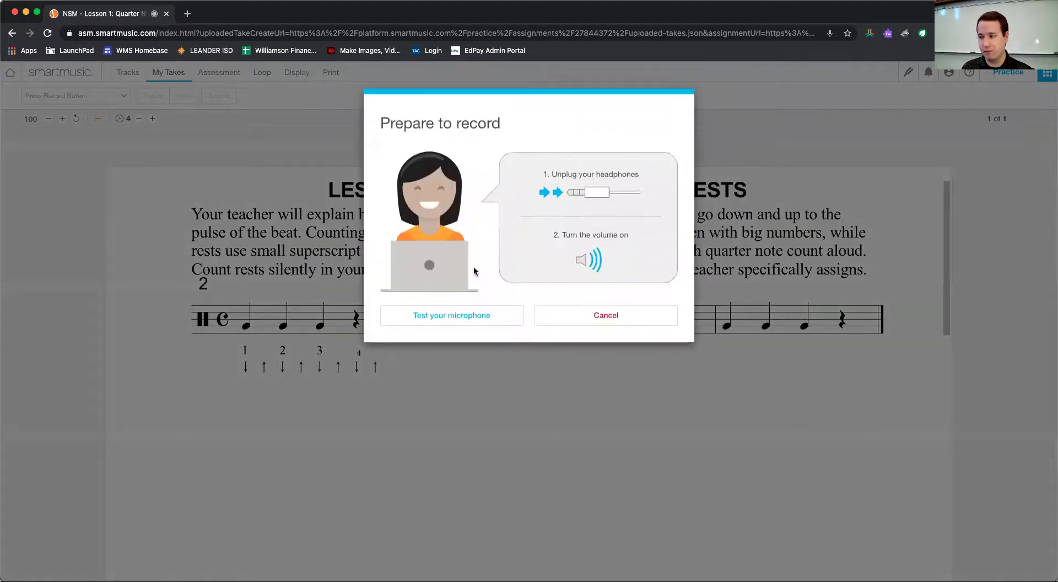
left_click(441, 315)
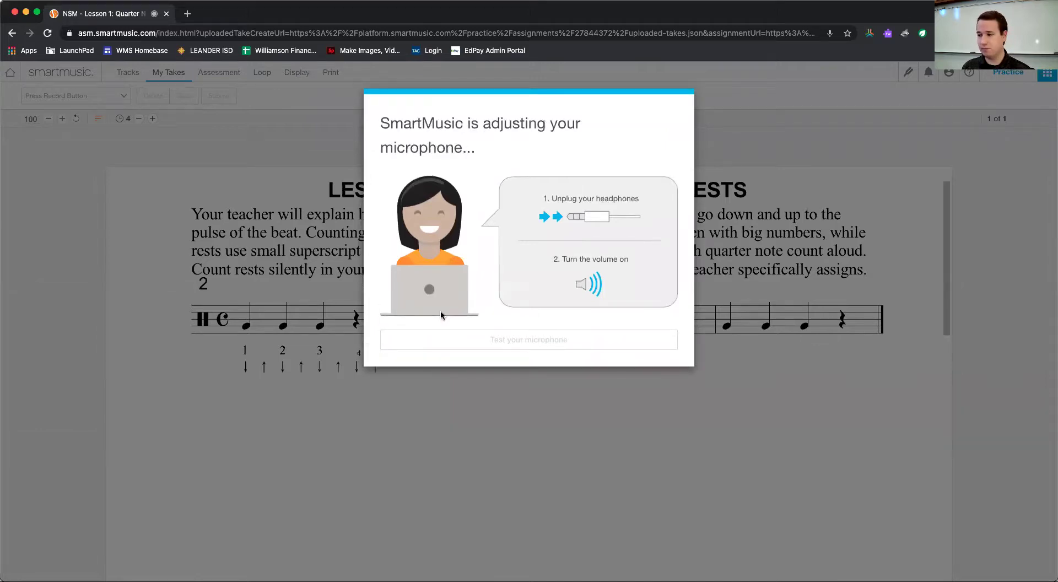
left_click(469, 315)
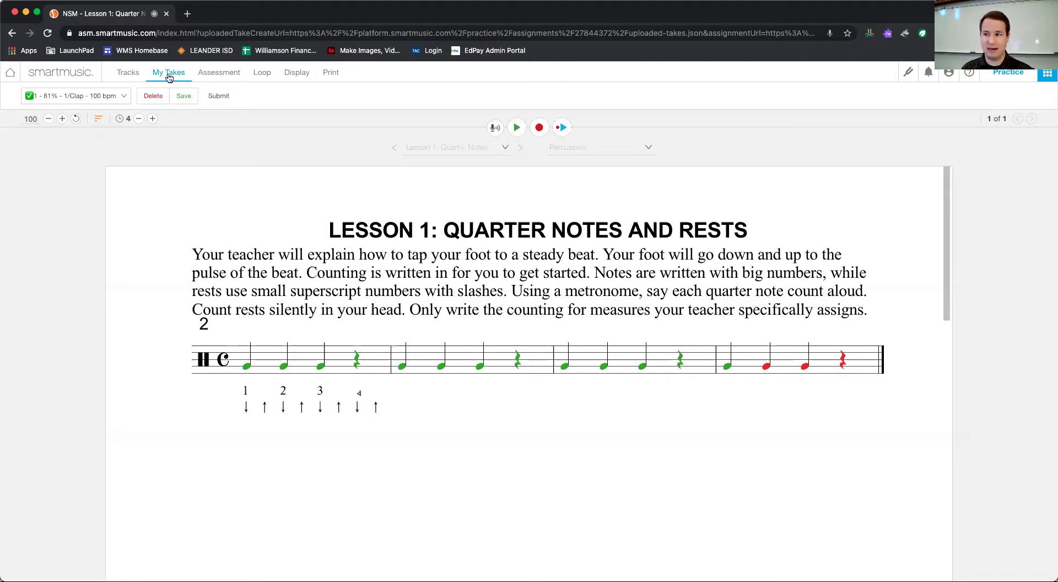
Keep the latest take selected and record a second Lesson 1 take scoring 100%.
left_click(74, 99)
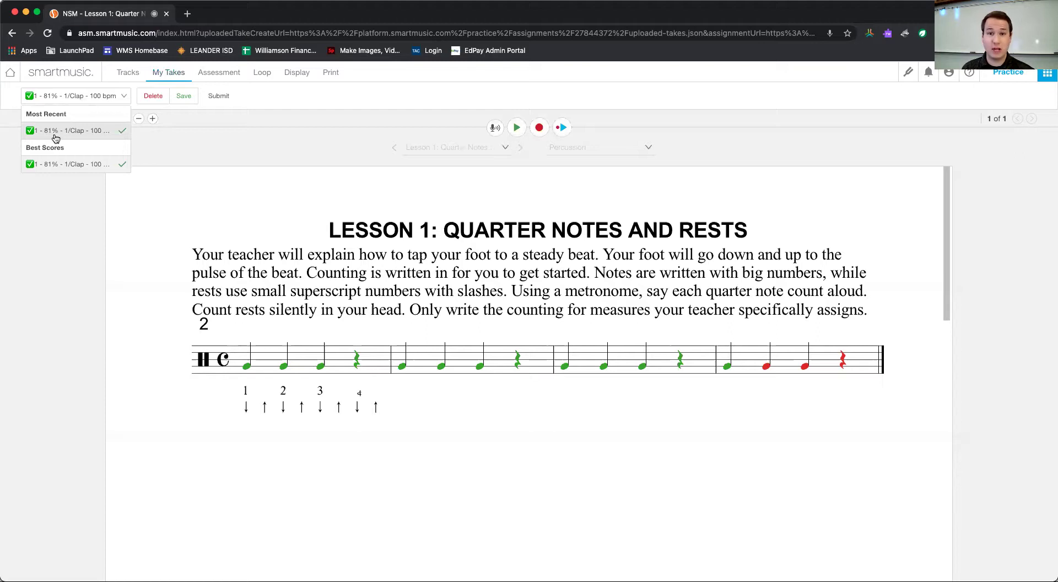
left_click(53, 134)
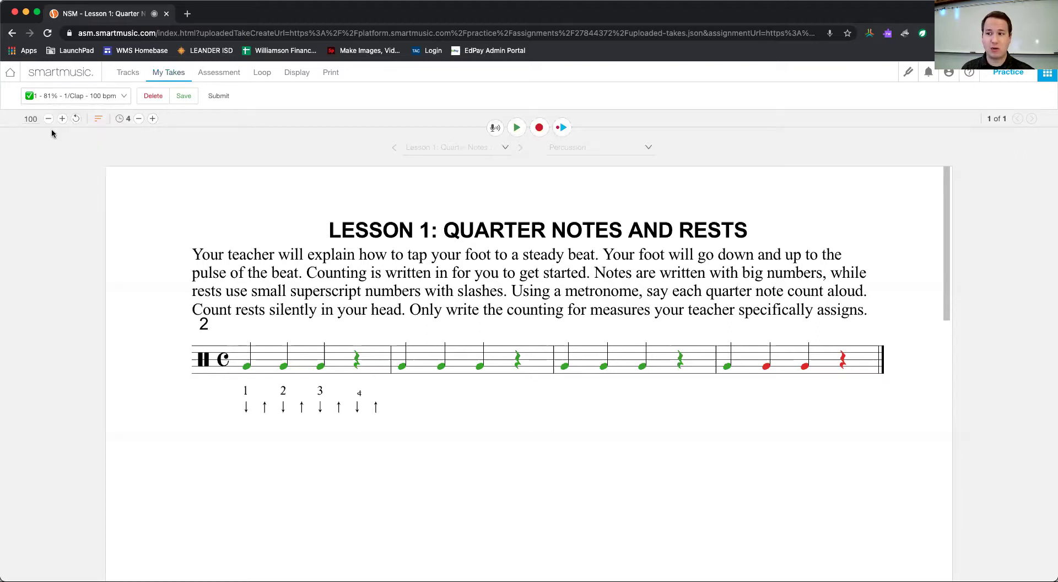
left_click(538, 128)
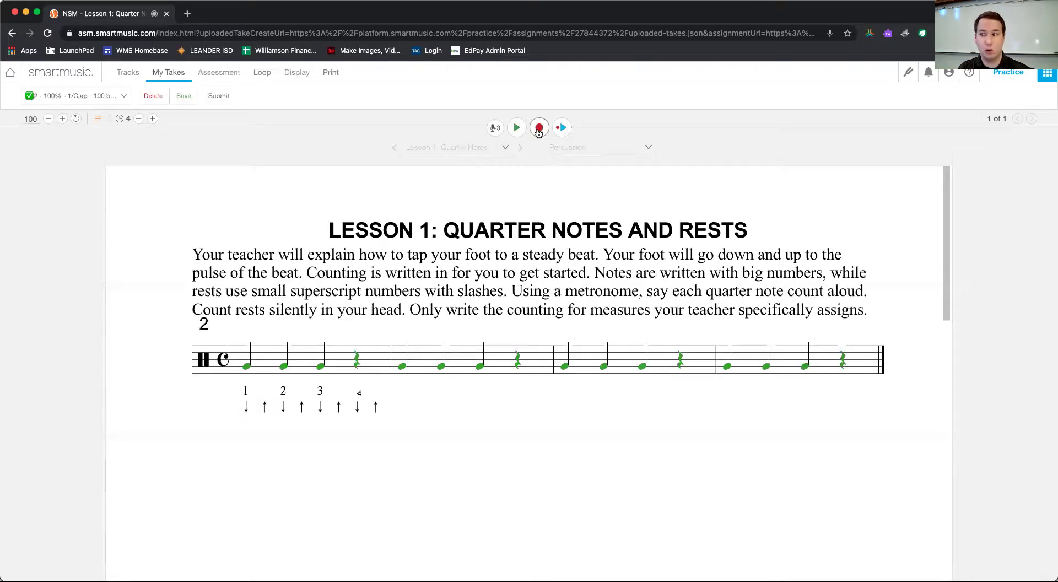
Submit the 81% take, then select and submit the 100% take.
left_click(45, 99)
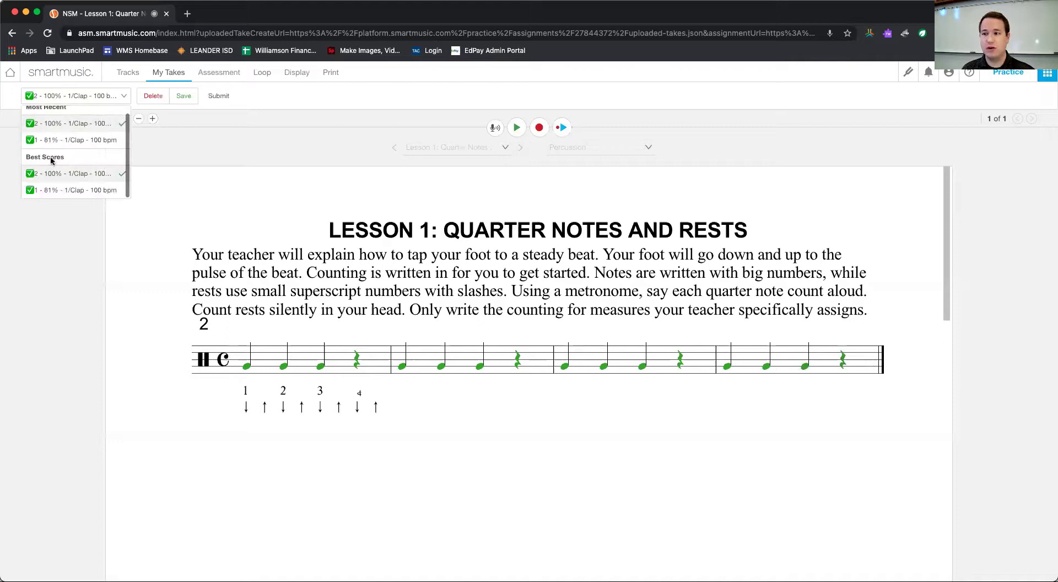
left_click(99, 141)
left_click(221, 96)
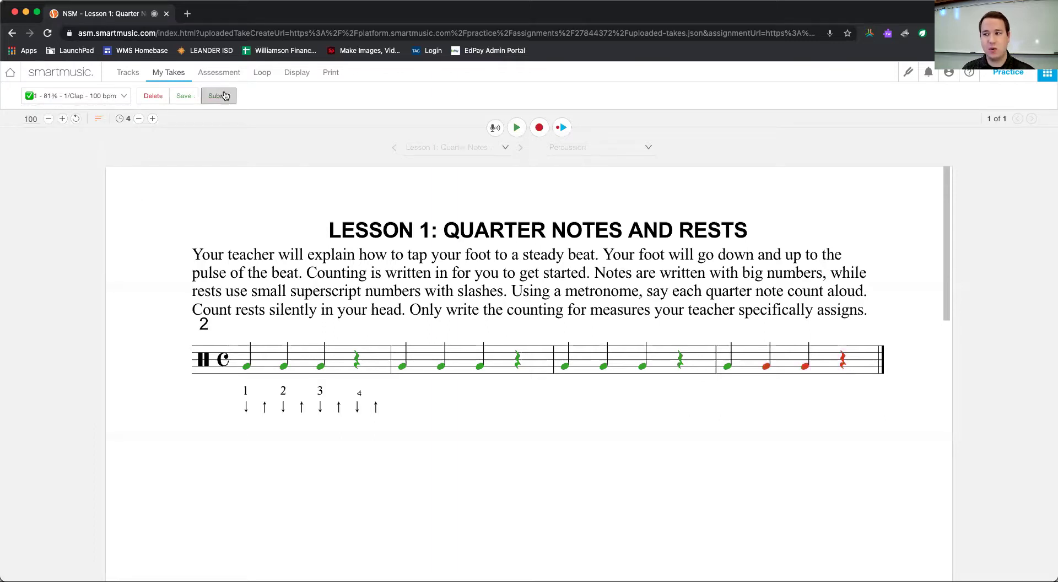
left_click(93, 97)
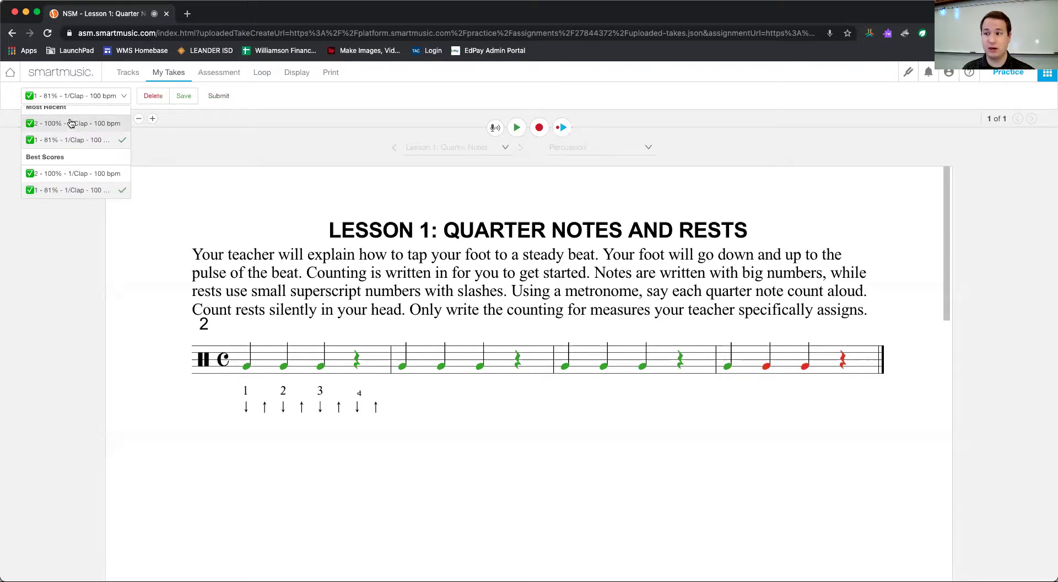
left_click(72, 125)
left_click(219, 97)
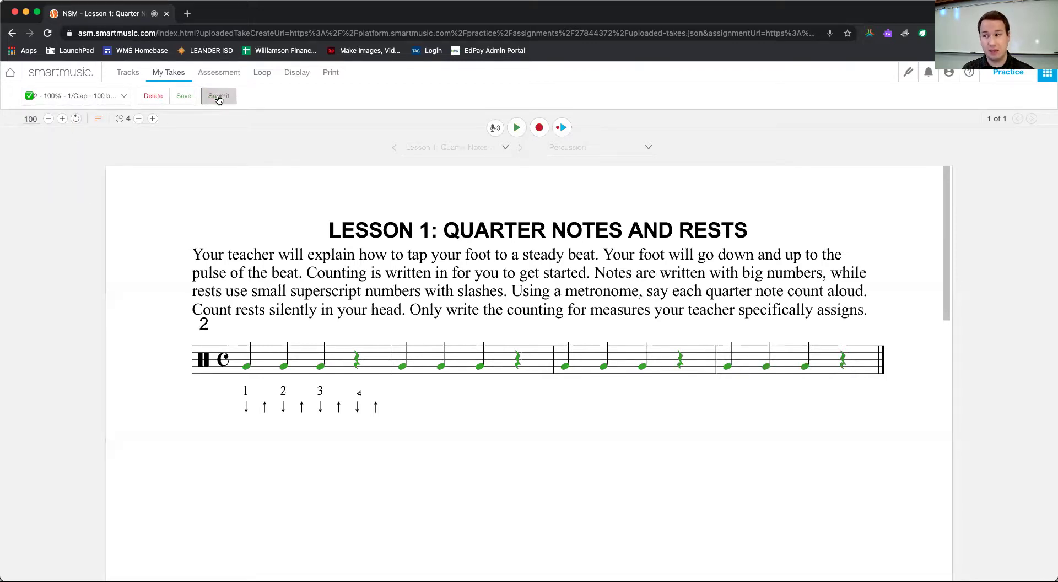
Reselect the 81% take and play it back.
left_click(100, 103)
left_click(92, 139)
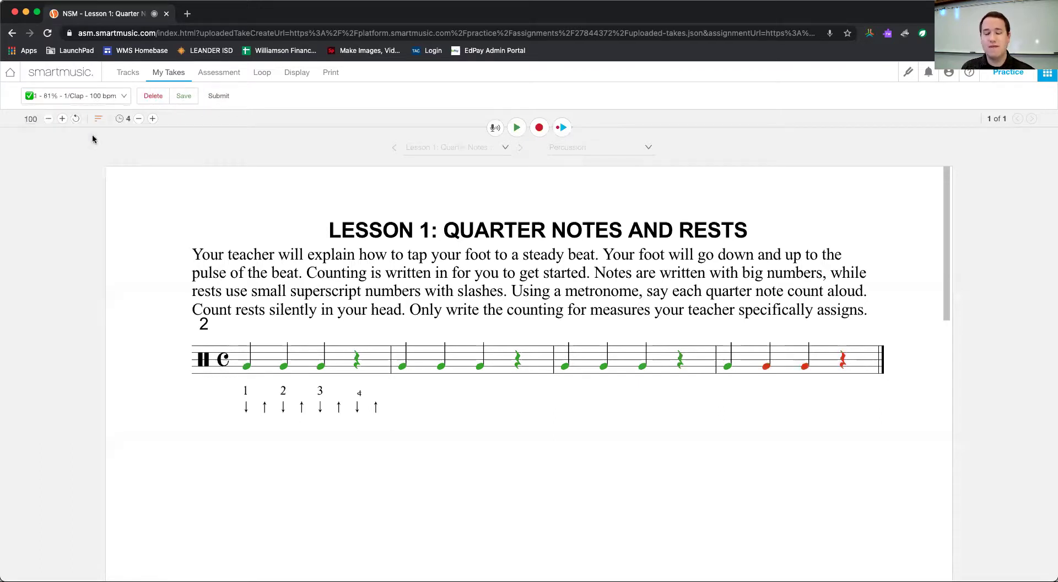
left_click(560, 128)
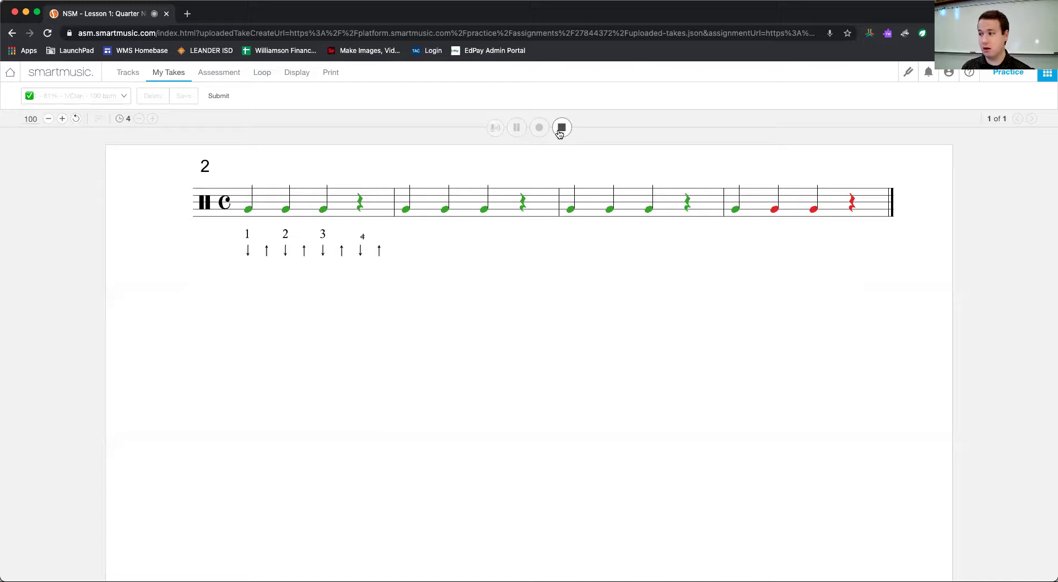
Stop playback of the 81% Lesson 1 take.
left_click(560, 127)
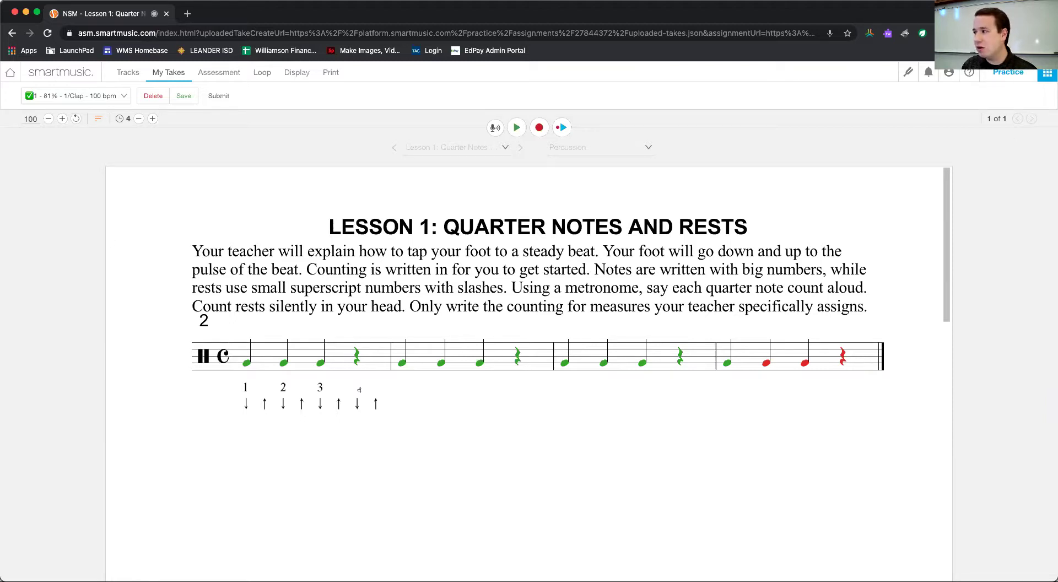
Open Chrome's Settings page in a new tab, showing Privacy and security.
left_click(1028, 33)
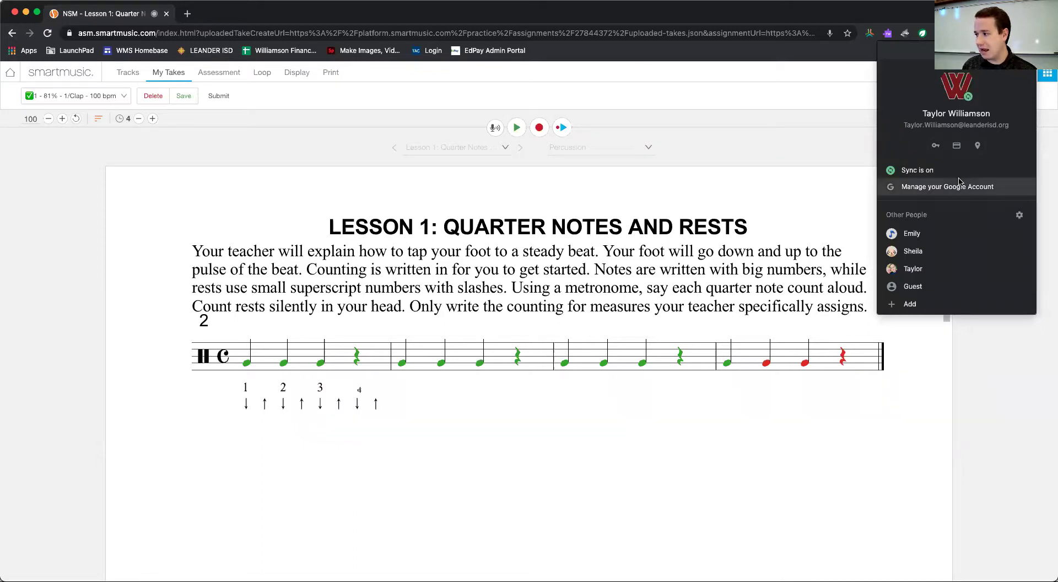
key("Escape")
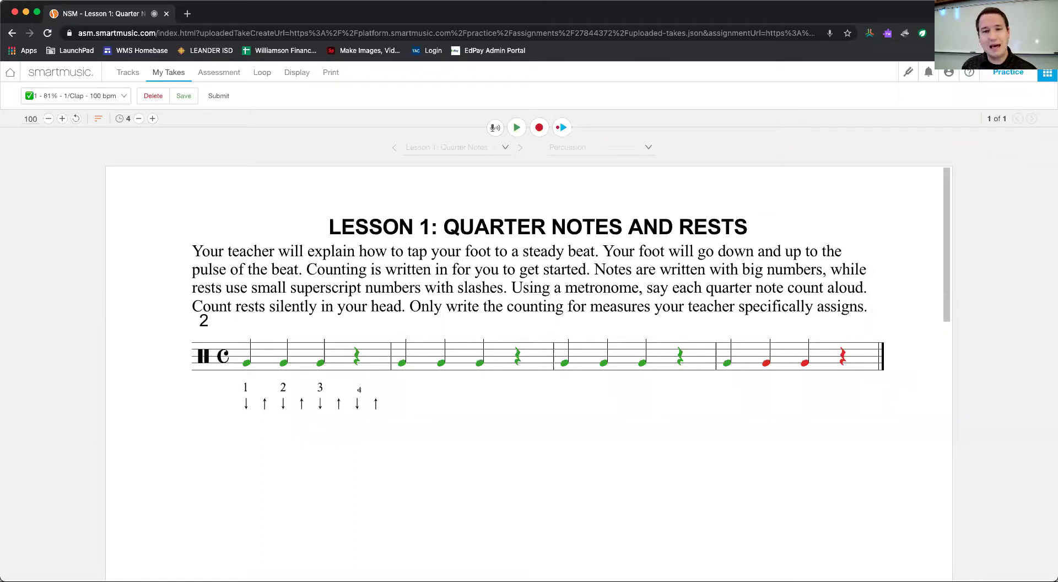
left_click(1047, 33)
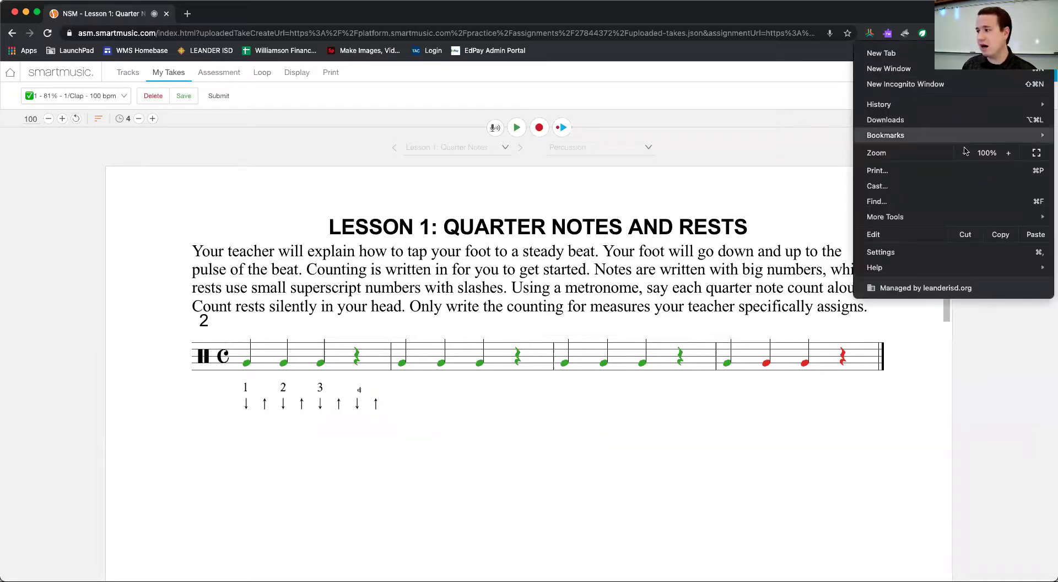
left_click(915, 254)
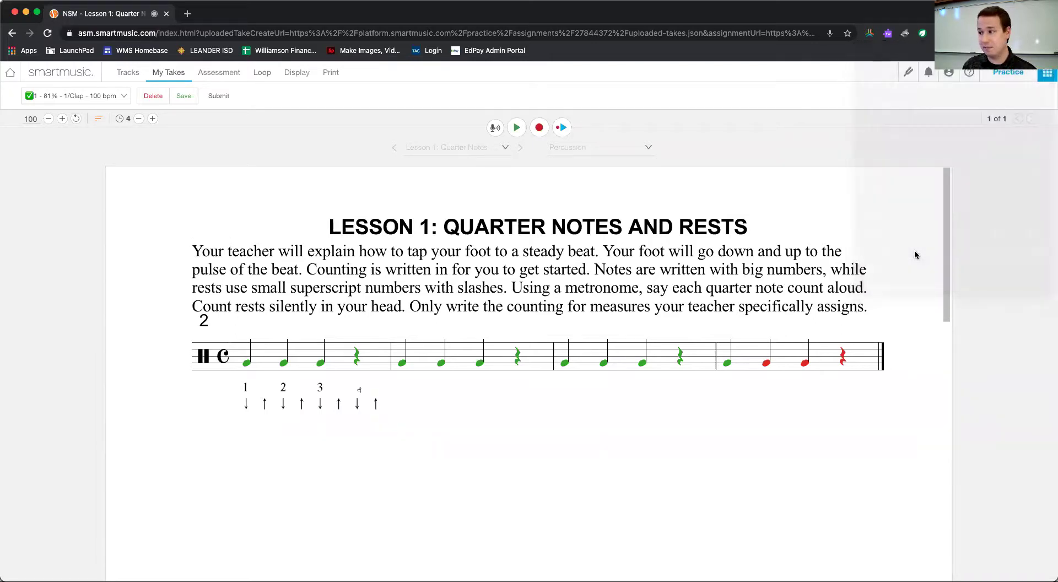
scroll(593, 322, "down", 5)
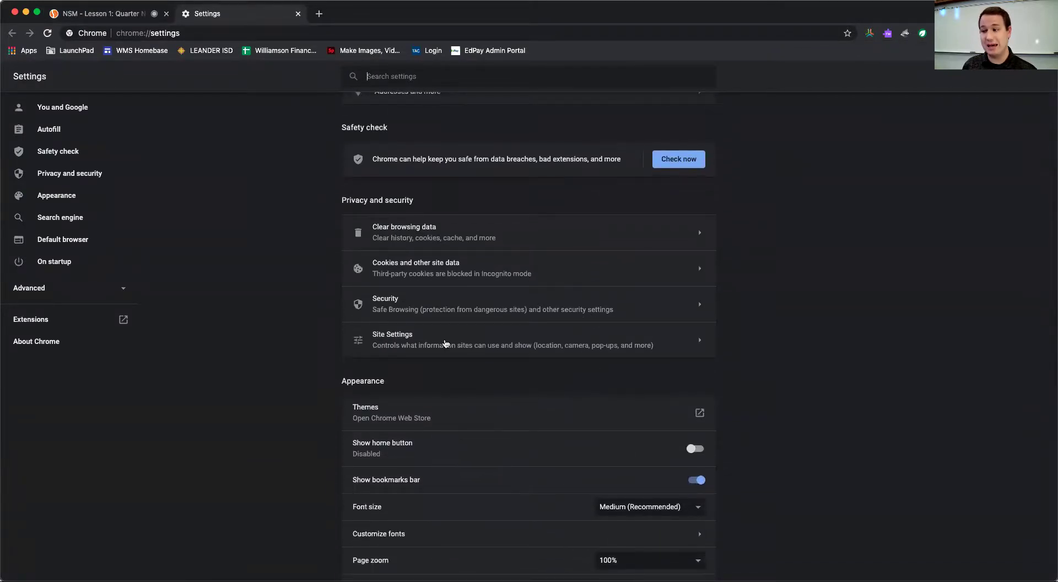
Keep HypeMiC (0c60:0027) as Chrome's microphone, confirm asm.smartmusic.com is allowed, and return to Site Settings.
left_click(446, 343)
scroll(445, 343, "down", 5)
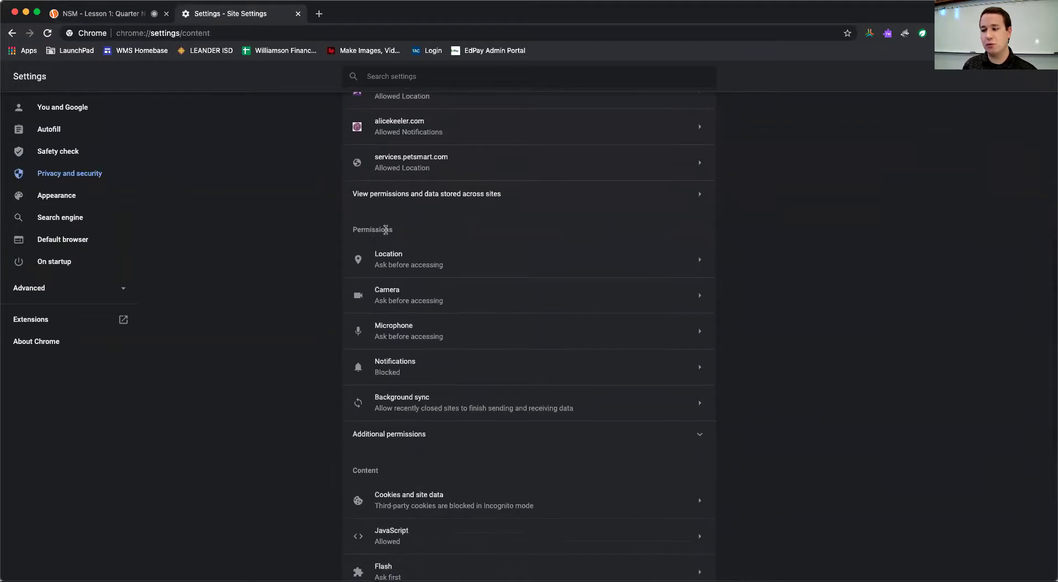
left_click(389, 333)
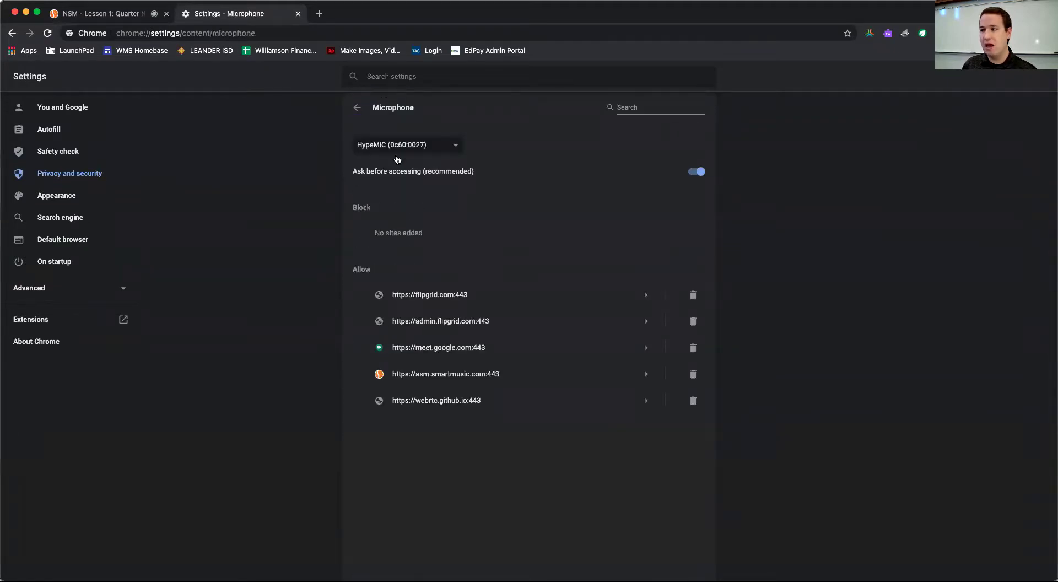
left_click(382, 149)
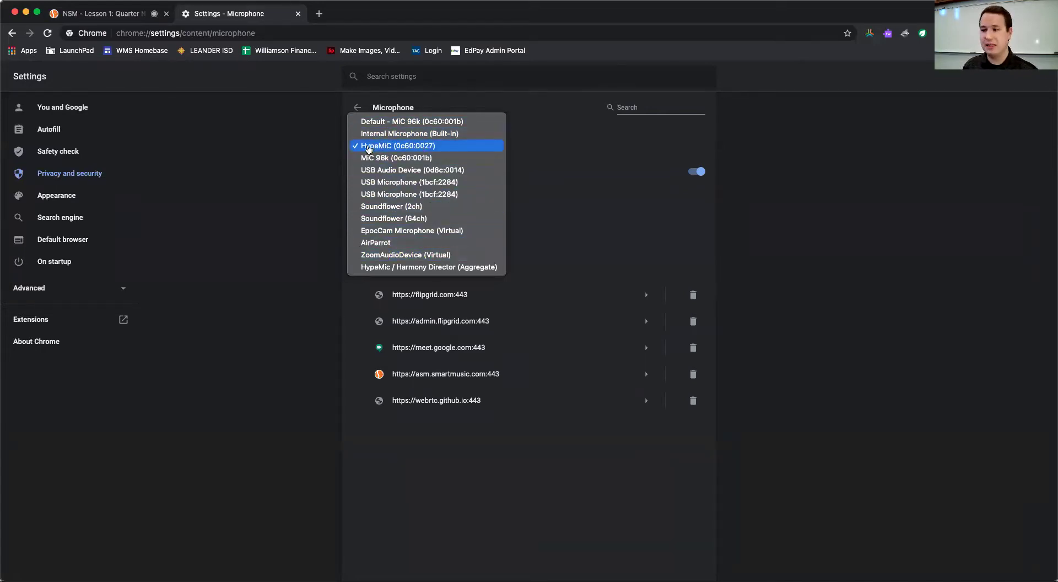
left_click(414, 147)
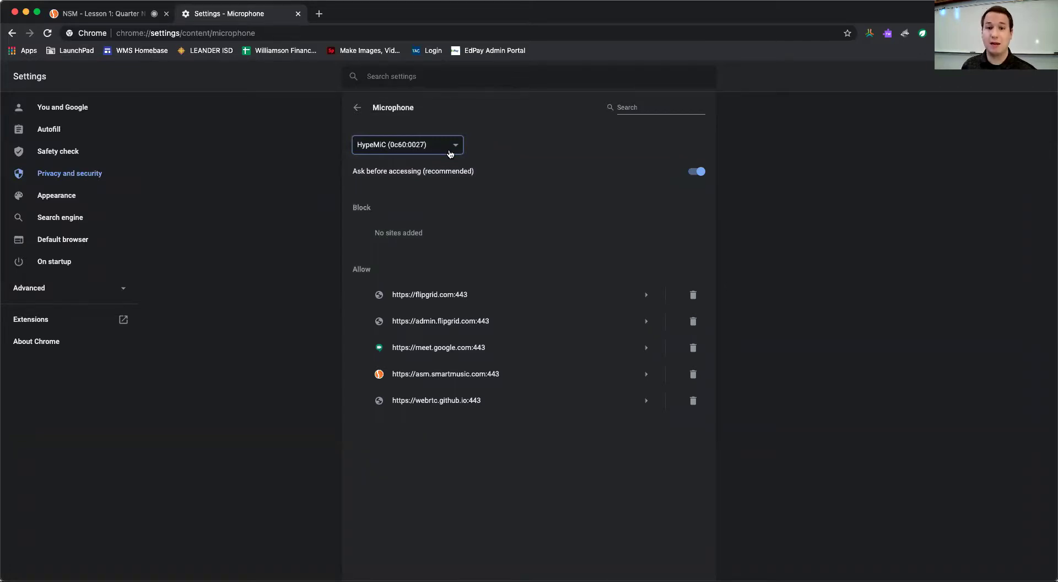
left_click(357, 107)
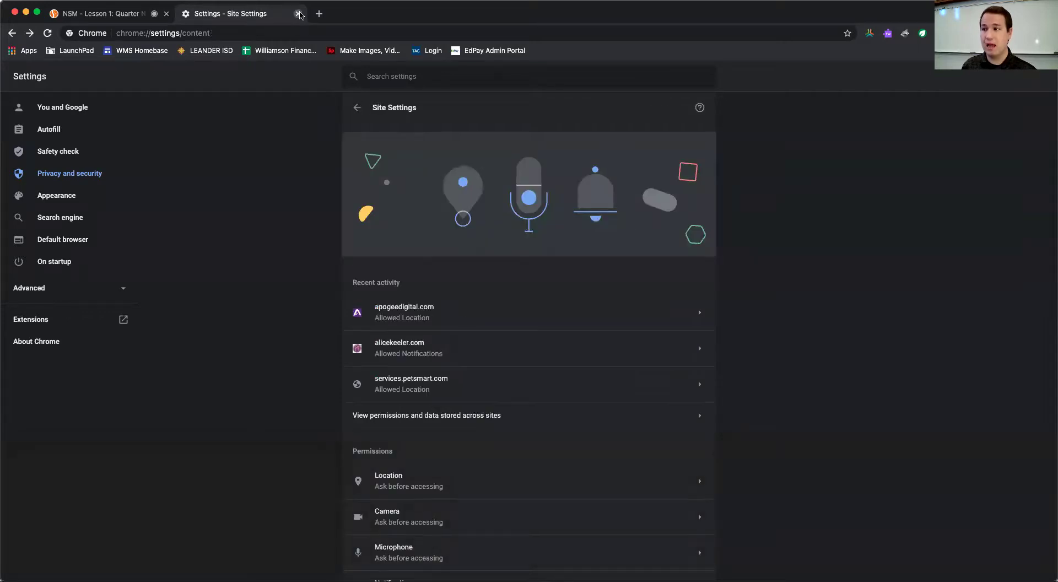
Close the Chrome Settings tab to return to the SmartMusic Lesson 1 page.
left_click(298, 14)
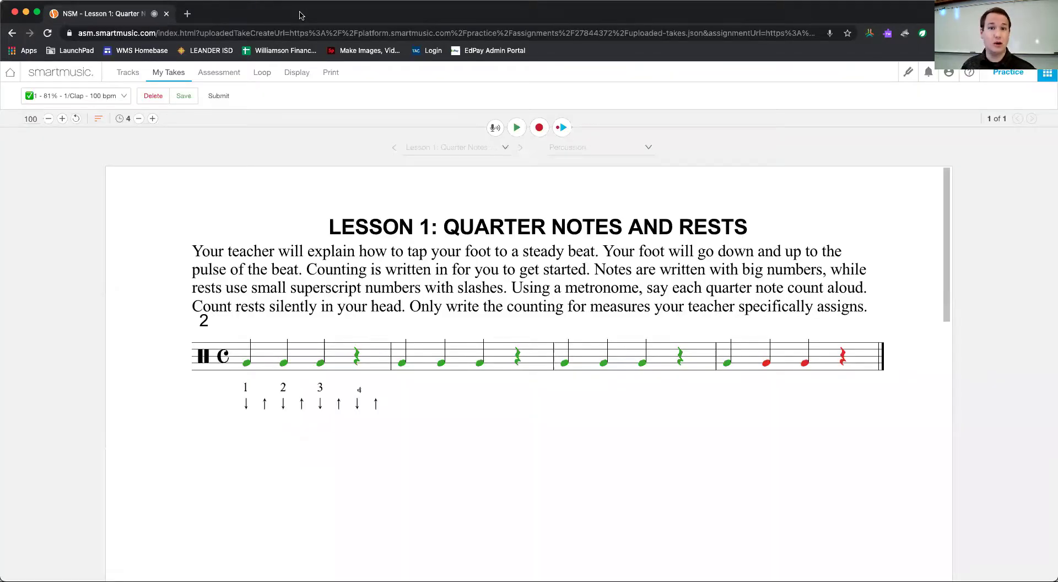